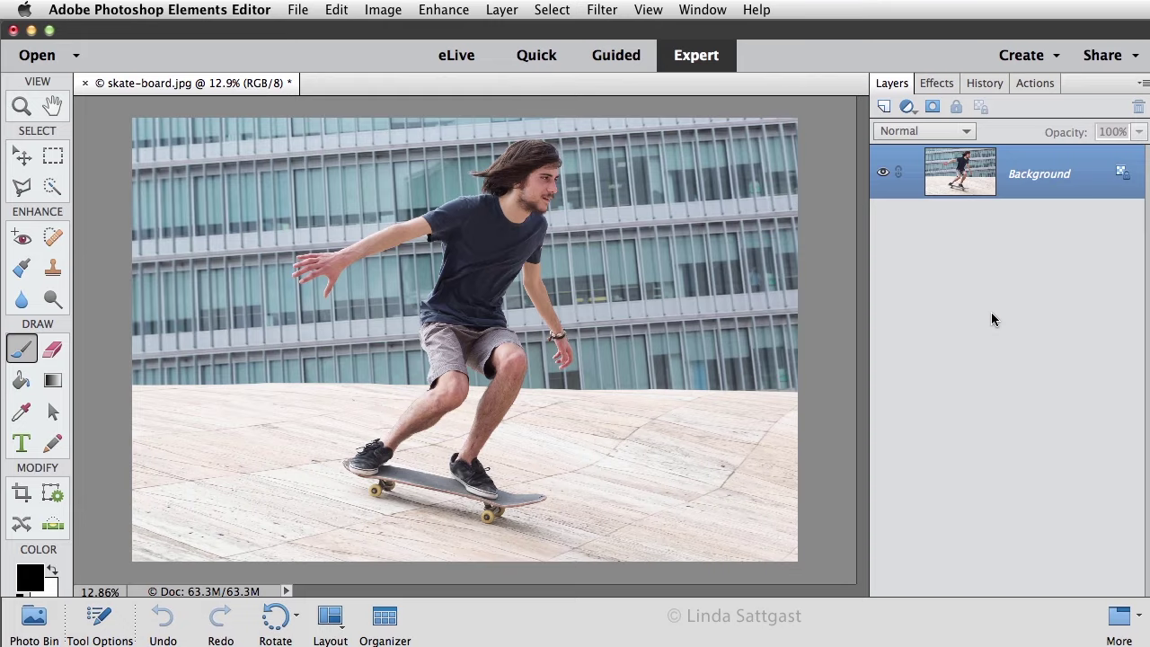
Open the Speed Effect card from the Guided Fun Edits gallery.
click(616, 54)
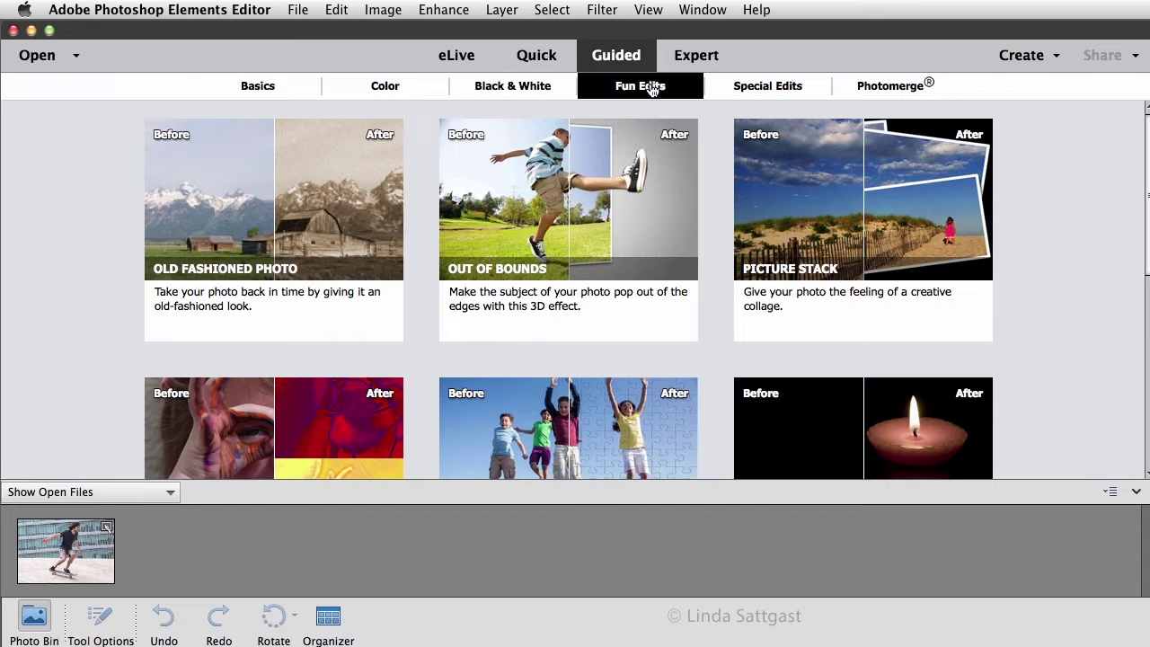
scroll(570, 275, down, 5)
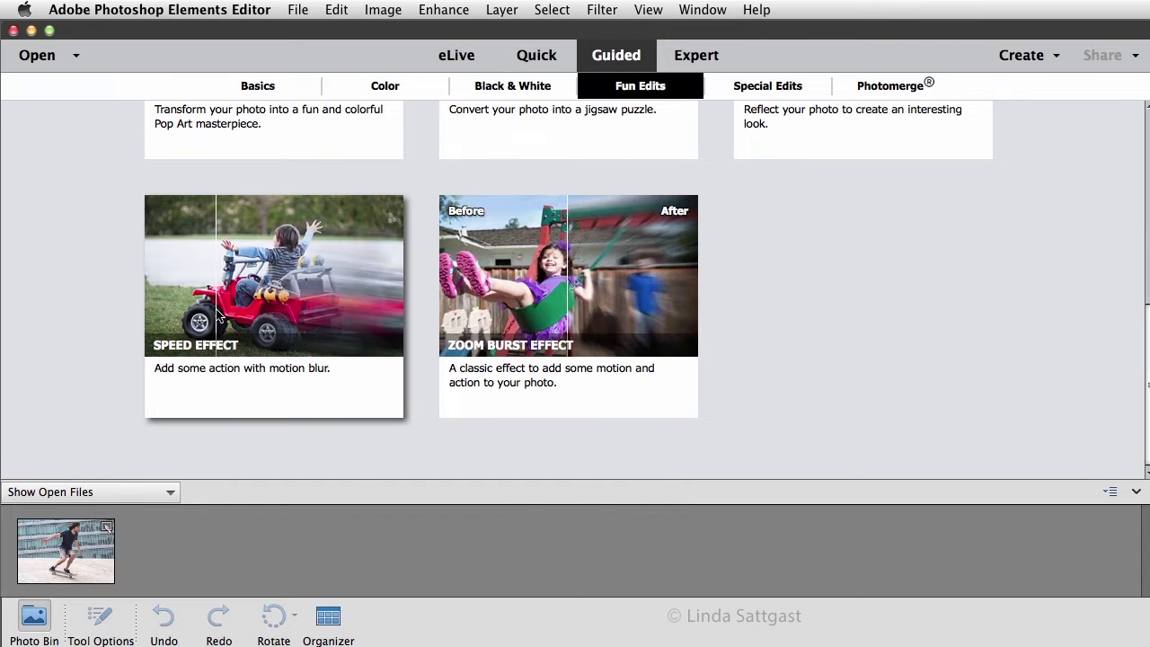
click(267, 312)
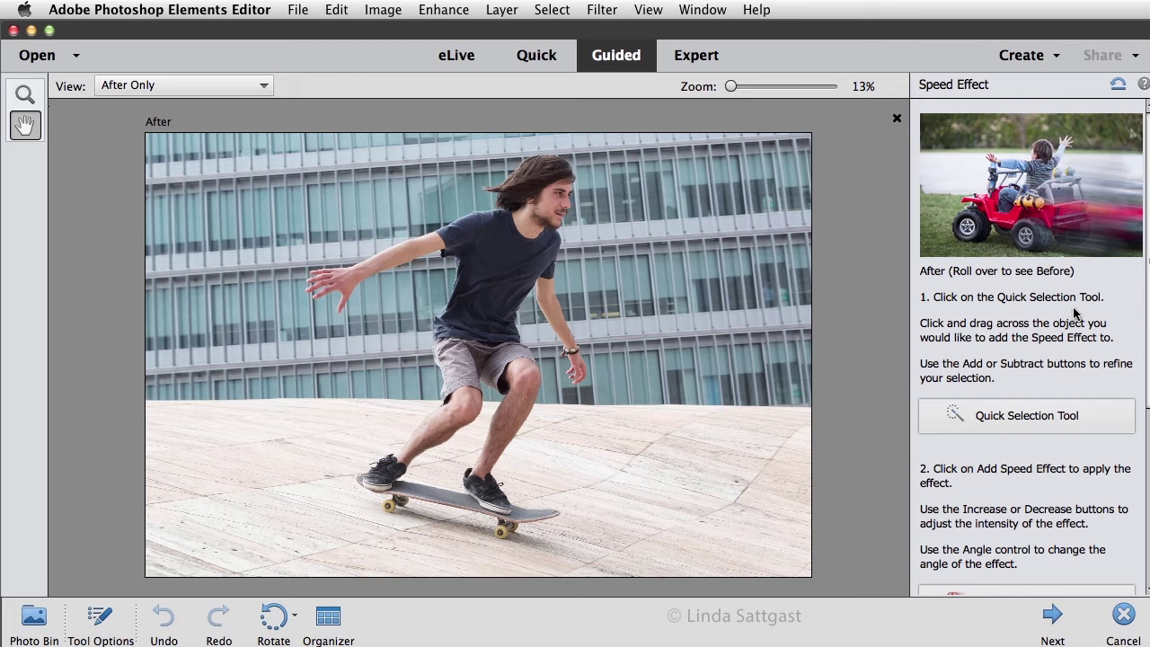
Enlarge the Quick Selection brush and select the skater's head, torso, shoes and skateboard.
click(1013, 419)
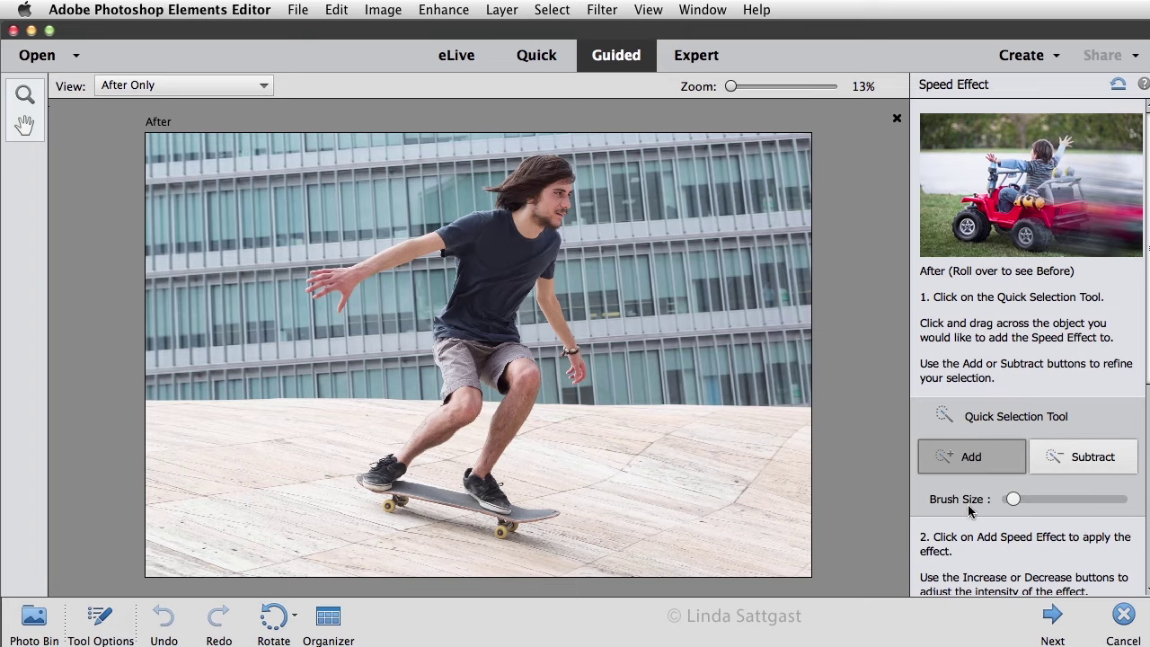
mouse_move(1018, 501)
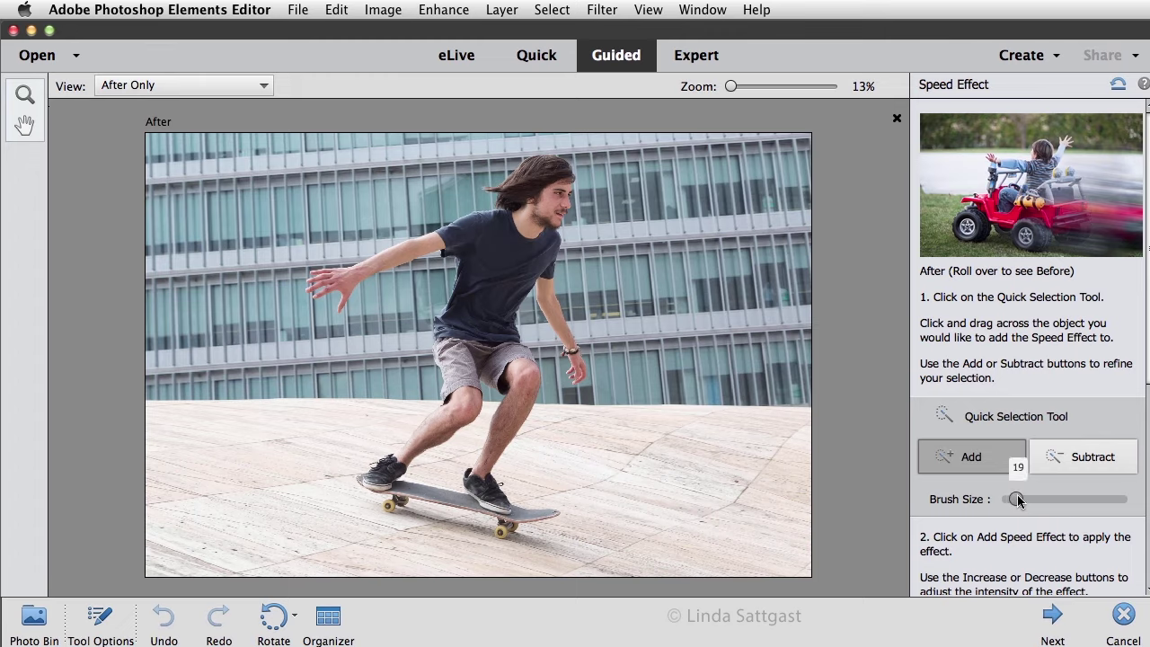
drag(1017, 500, 1070, 500)
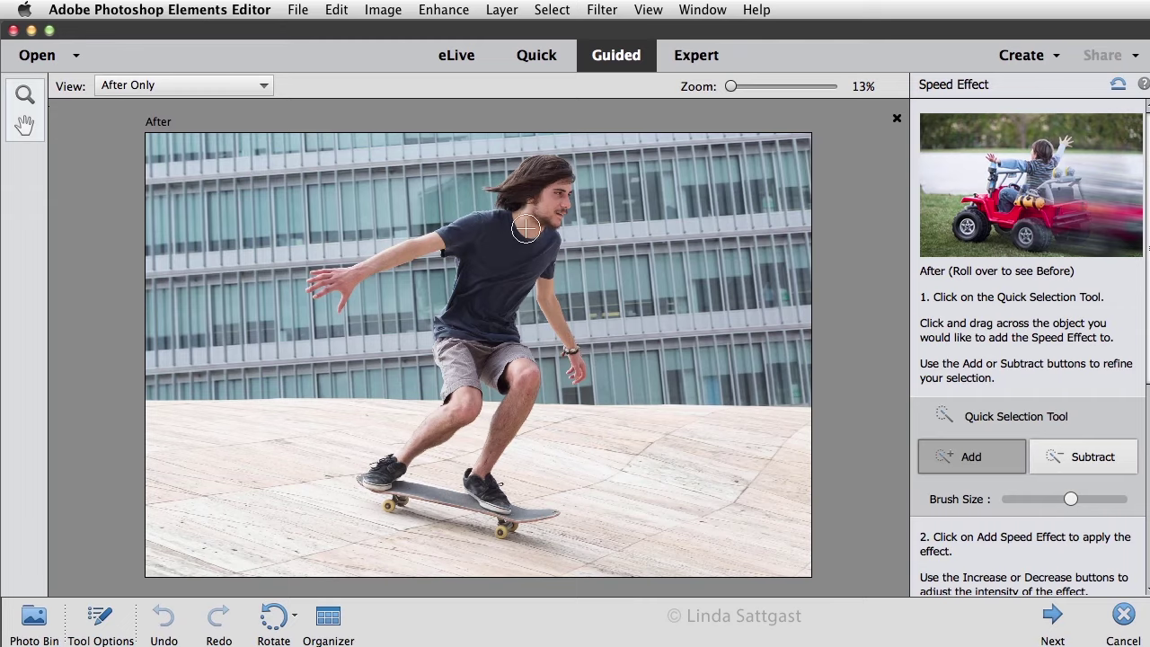
mouse_move(526, 229)
mouse_down()
mouse_move(548, 185)
mouse_move(529, 248)
mouse_move(477, 315)
mouse_move(473, 358)
mouse_move(454, 351)
mouse_move(498, 359)
mouse_move(454, 416)
mouse_move(464, 404)
mouse_move(389, 460)
mouse_move(477, 437)
mouse_move(519, 384)
mouse_move(481, 462)
mouse_move(492, 490)
mouse_move(528, 306)
mouse_move(543, 298)
mouse_move(568, 358)
mouse_move(441, 247)
mouse_move(361, 269)
mouse_move(339, 300)
mouse_up()
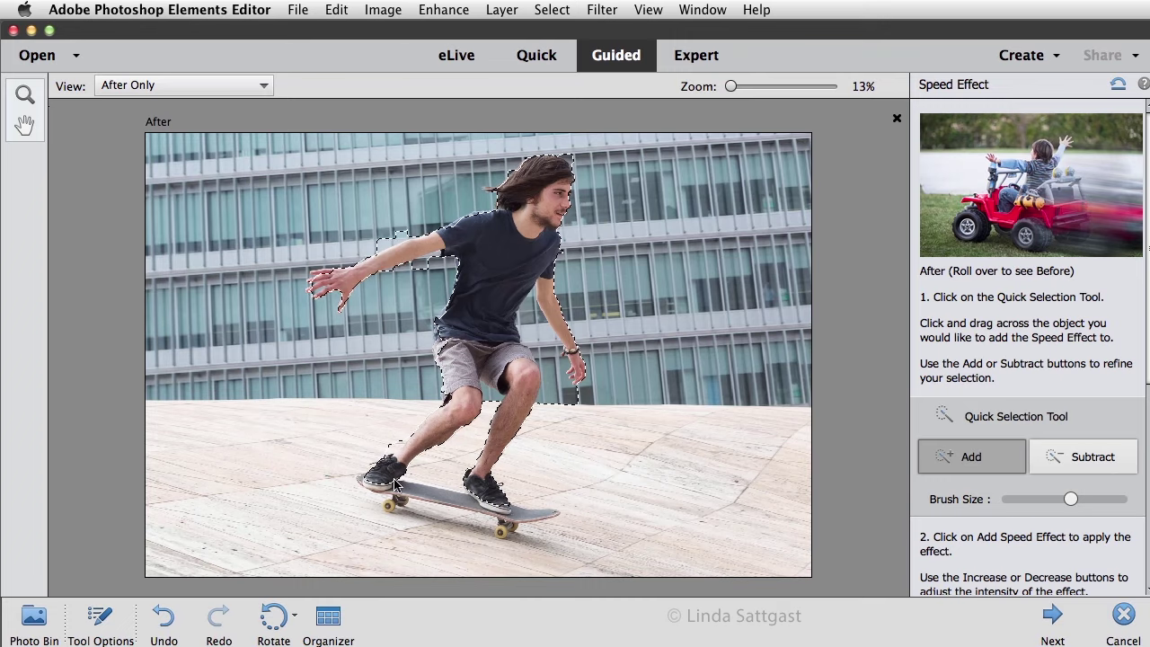
mouse_move(395, 485)
mouse_down()
mouse_move(375, 468)
mouse_move(508, 514)
mouse_move(529, 485)
mouse_up()
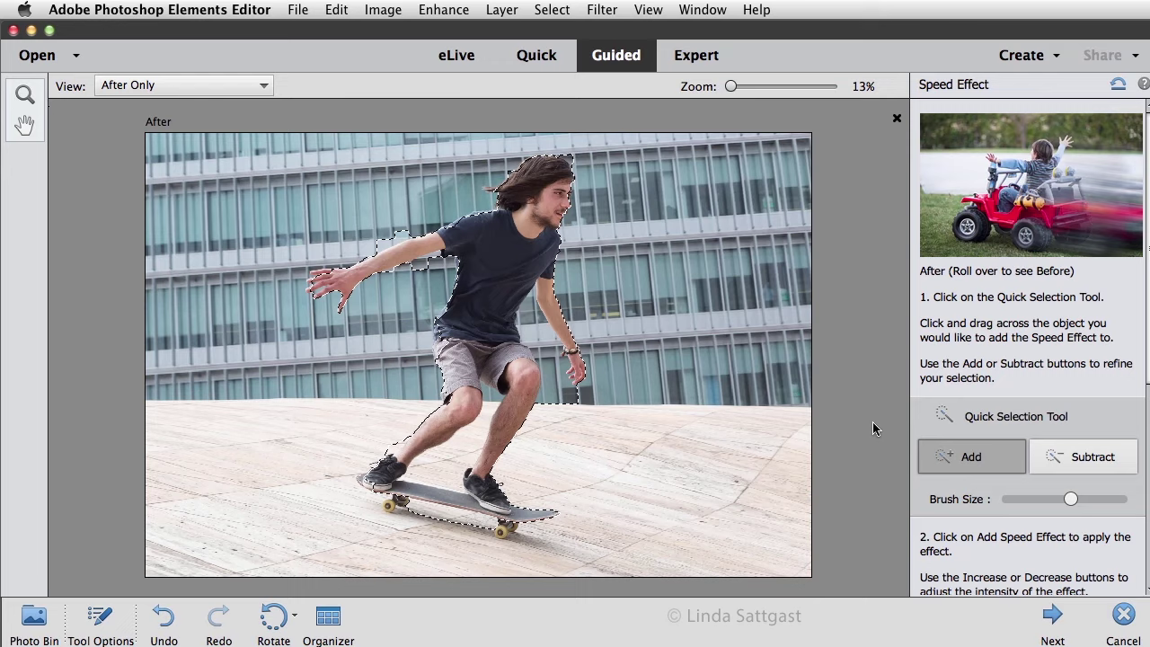
Subtract the stray background patch under the raised arm from the selection.
click(1086, 457)
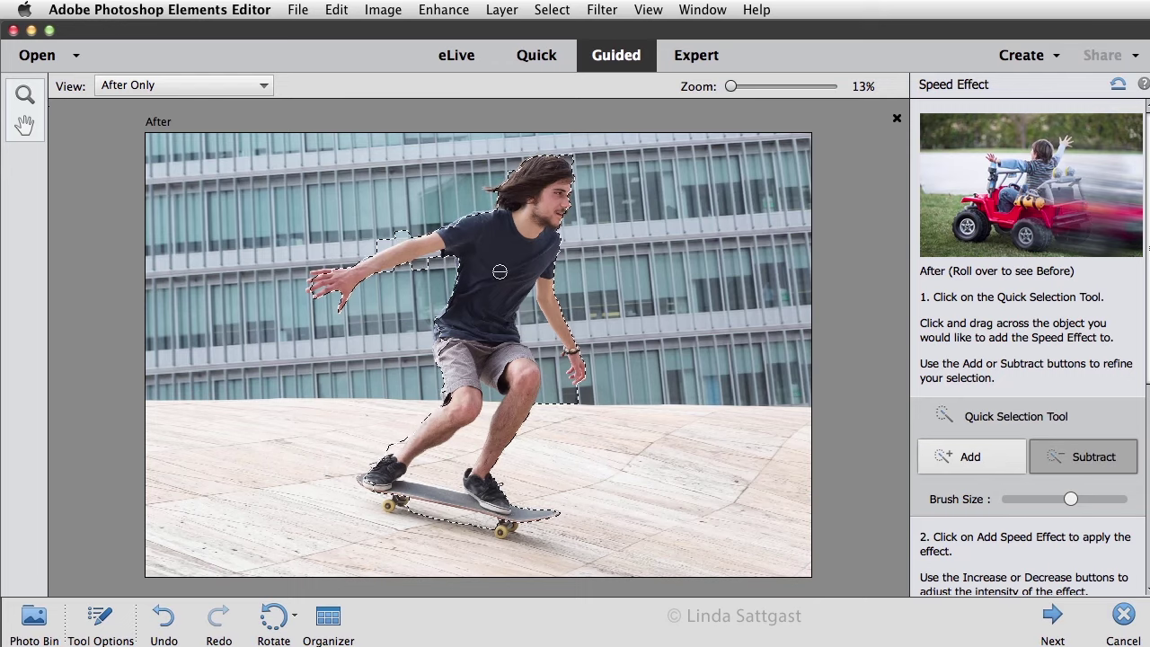
drag(388, 239, 347, 246)
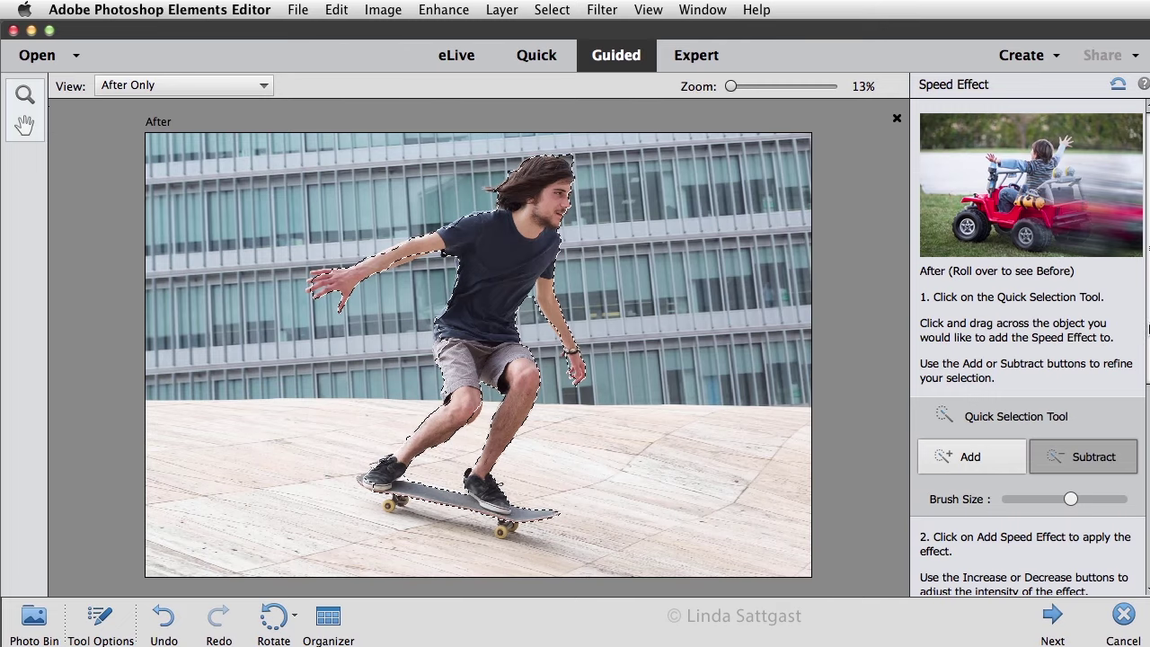
scroll(1148, 329, down, 5)
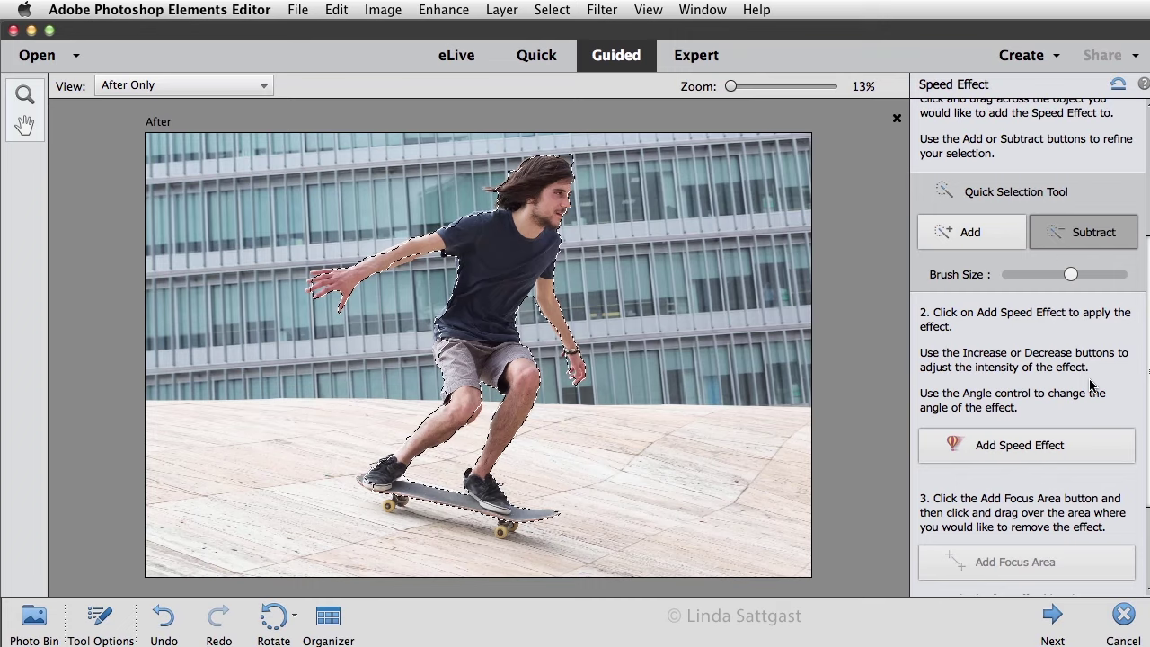
Add the speed effect to the selection and decrease its intensity three times.
click(1019, 446)
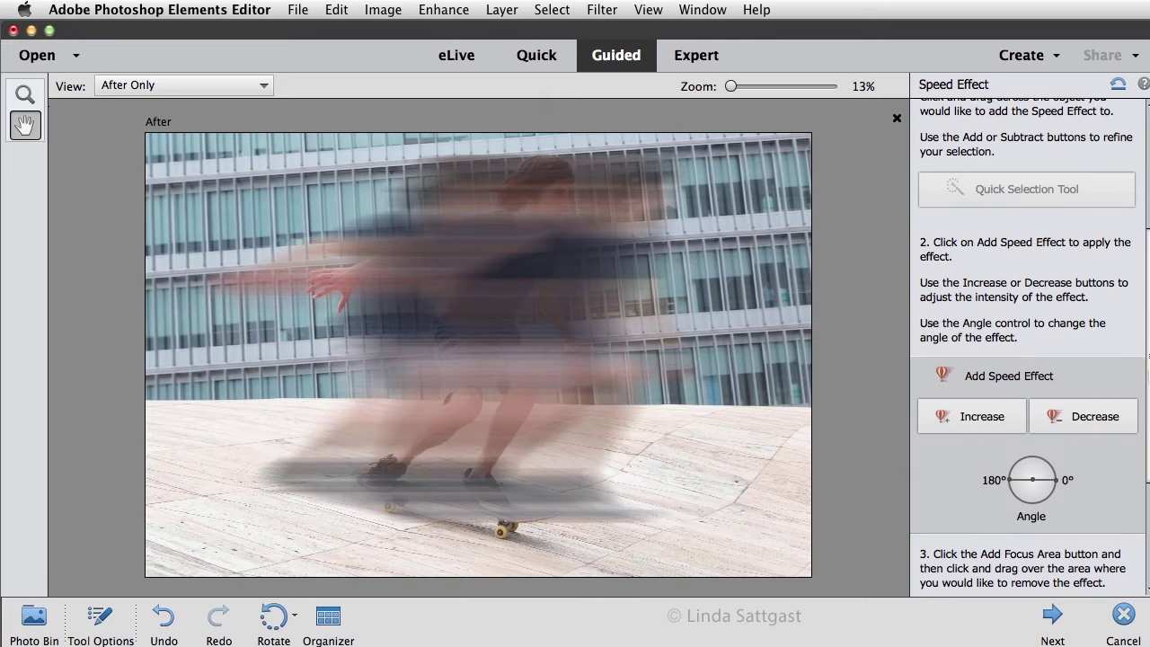
scroll(1007, 319, down, 3)
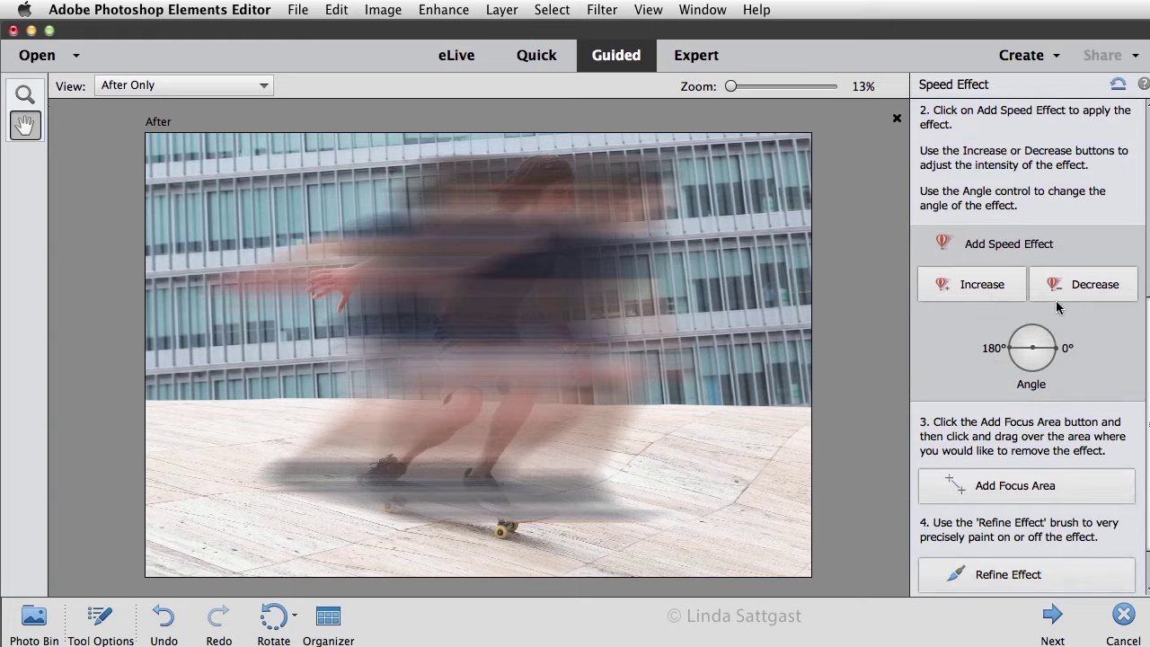
click(1085, 285)
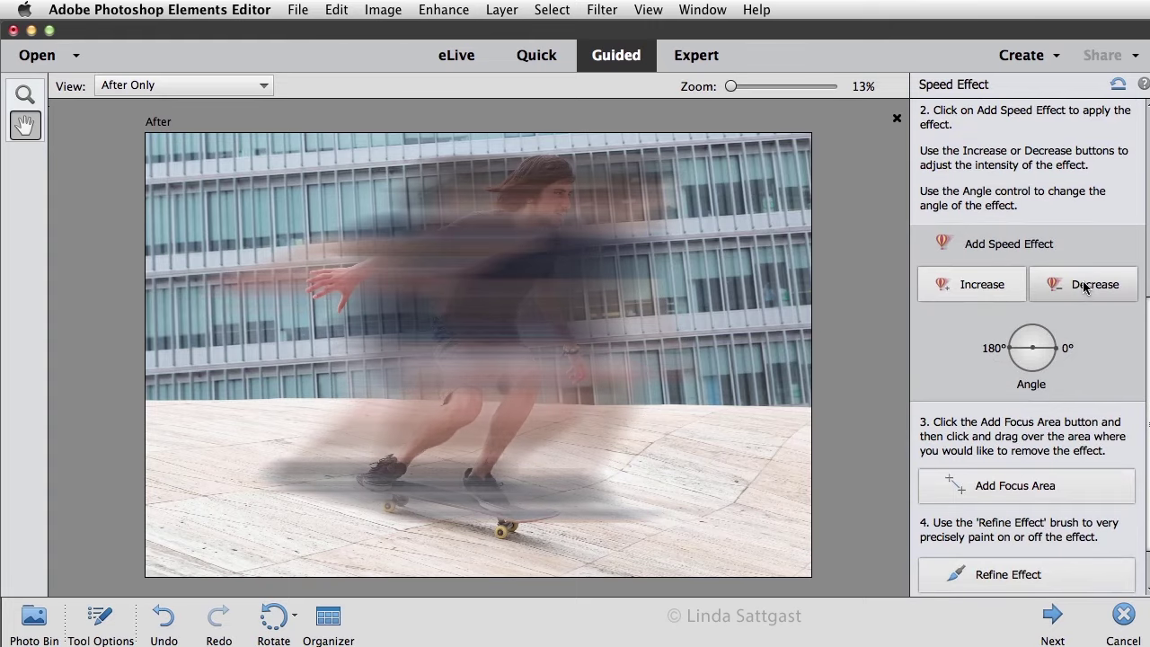
click(1085, 286)
click(1085, 286)
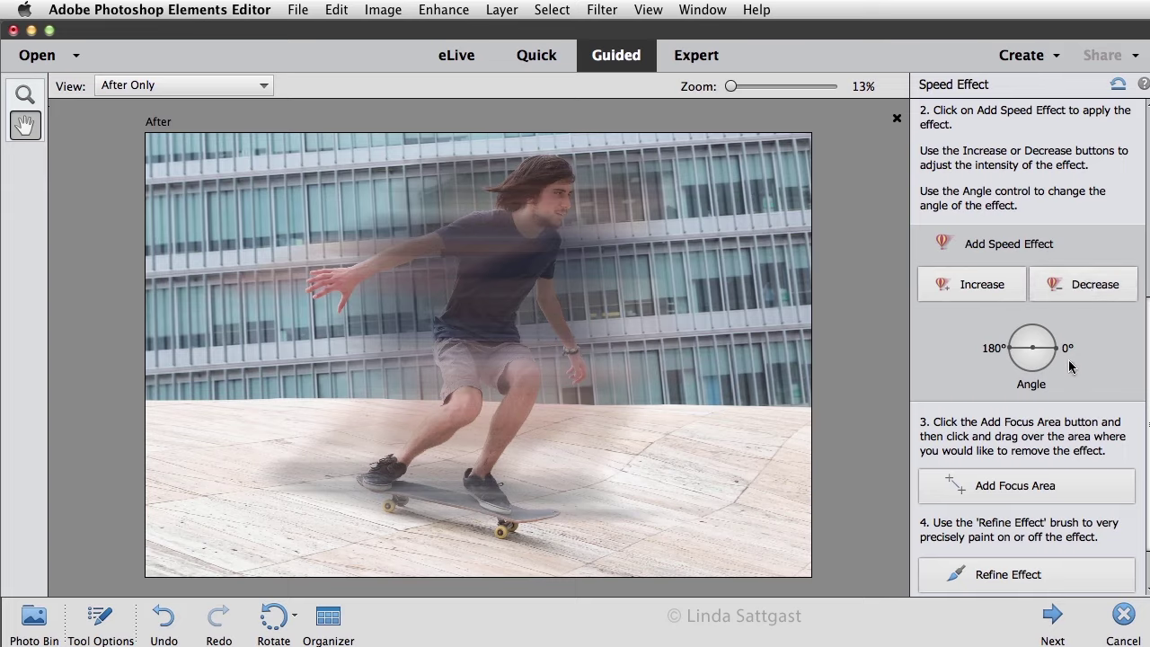
Adjust the blur Angle dial, settling on a shallow downward diagonal.
drag(1056, 345, 1053, 344)
click(1057, 349)
drag(1058, 346, 1058, 360)
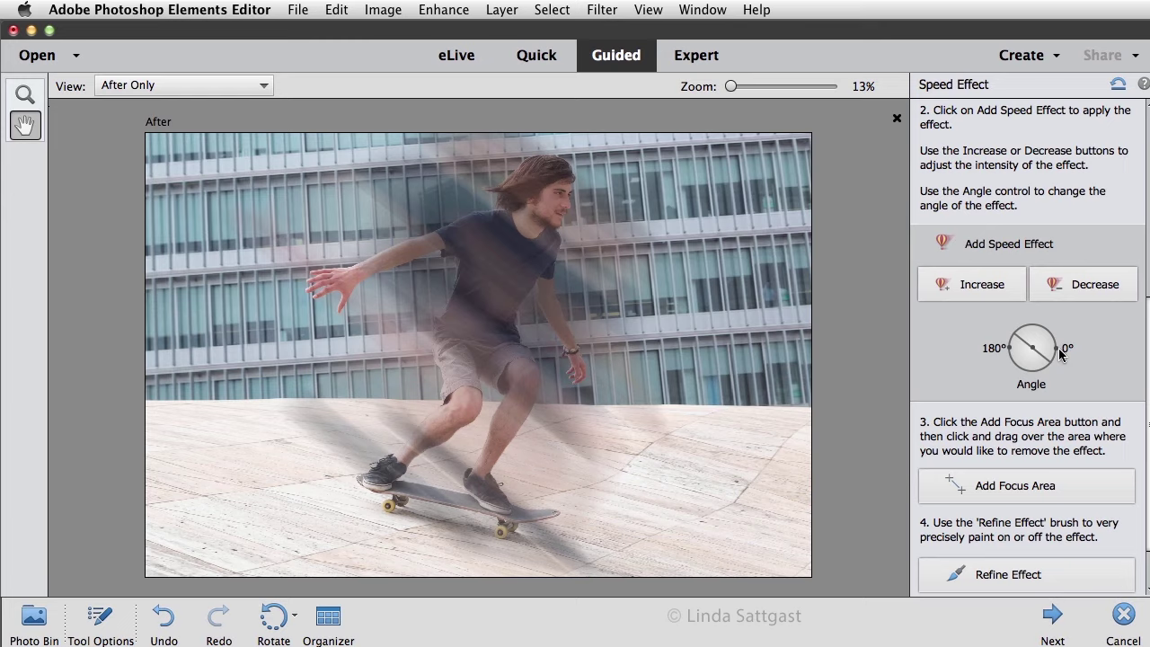
drag(1047, 359, 1058, 349)
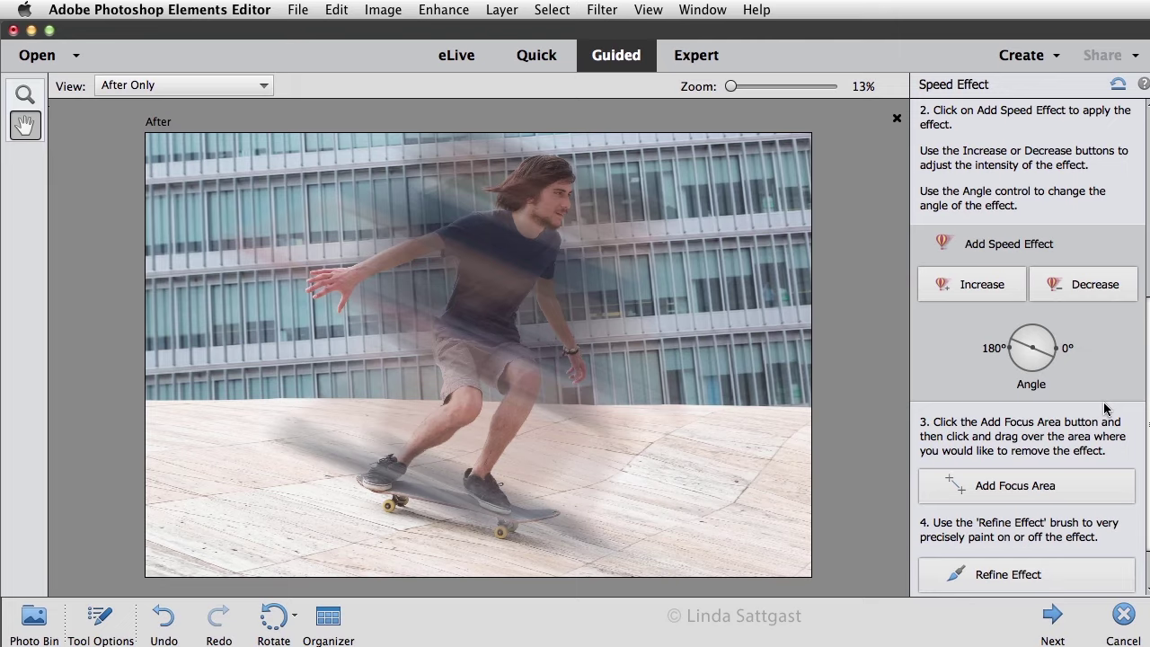
drag(1056, 360, 1055, 350)
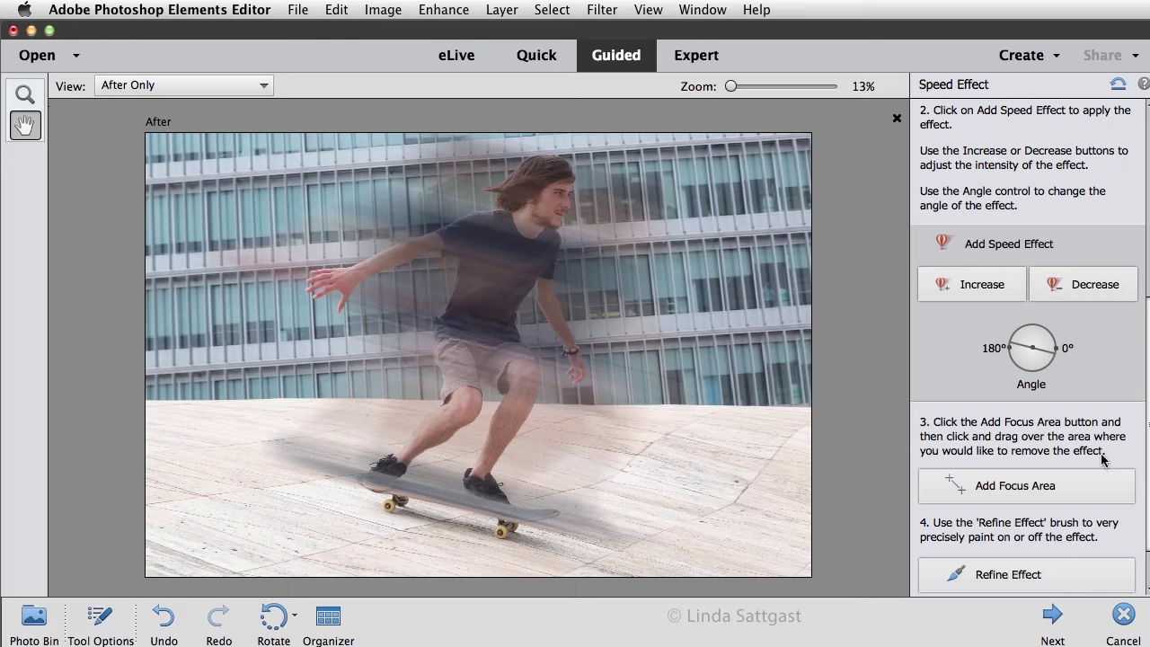
Add focus areas over the skater's torso, legs and skateboard to keep them sharp.
click(1021, 488)
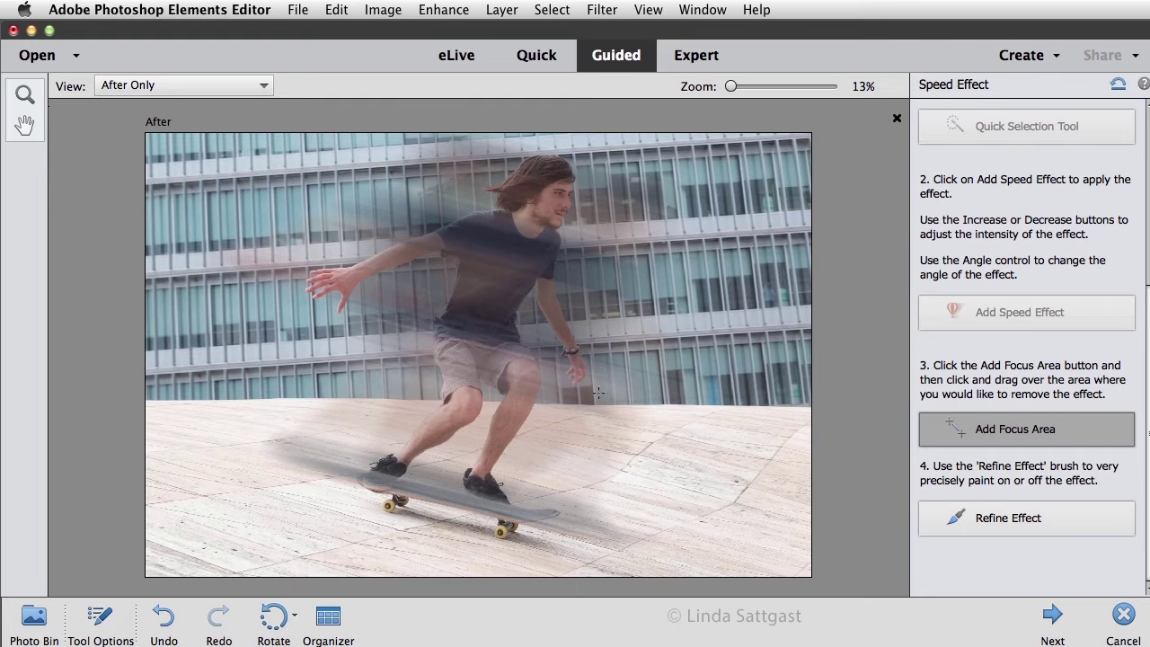
drag(603, 290, 593, 467)
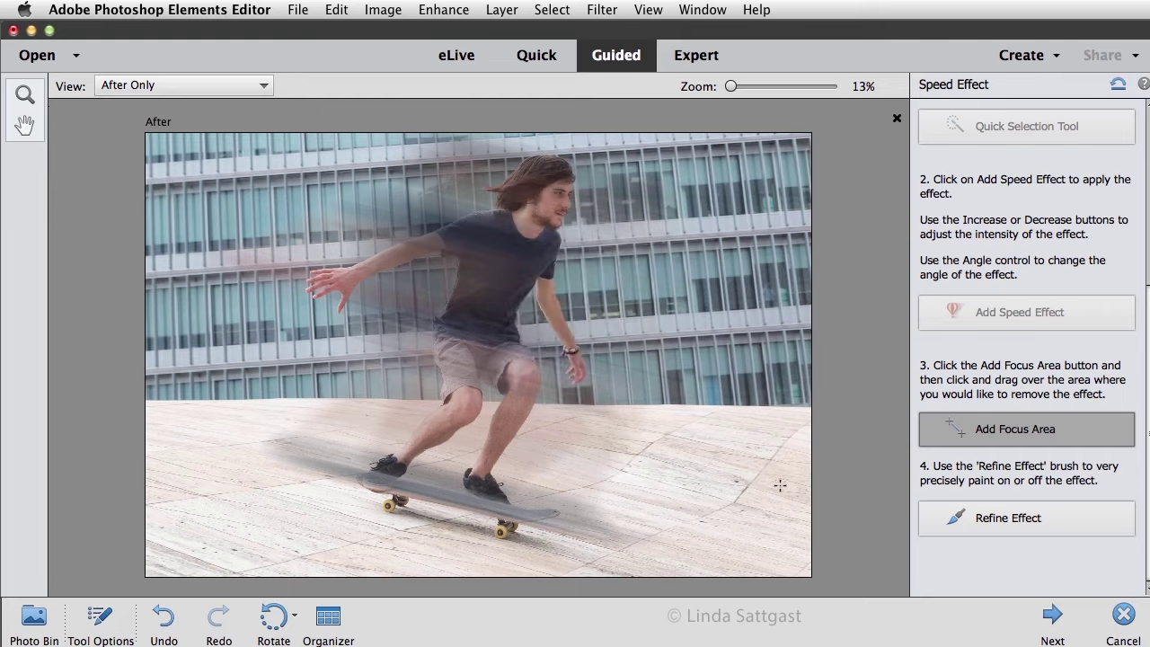
drag(576, 411, 580, 575)
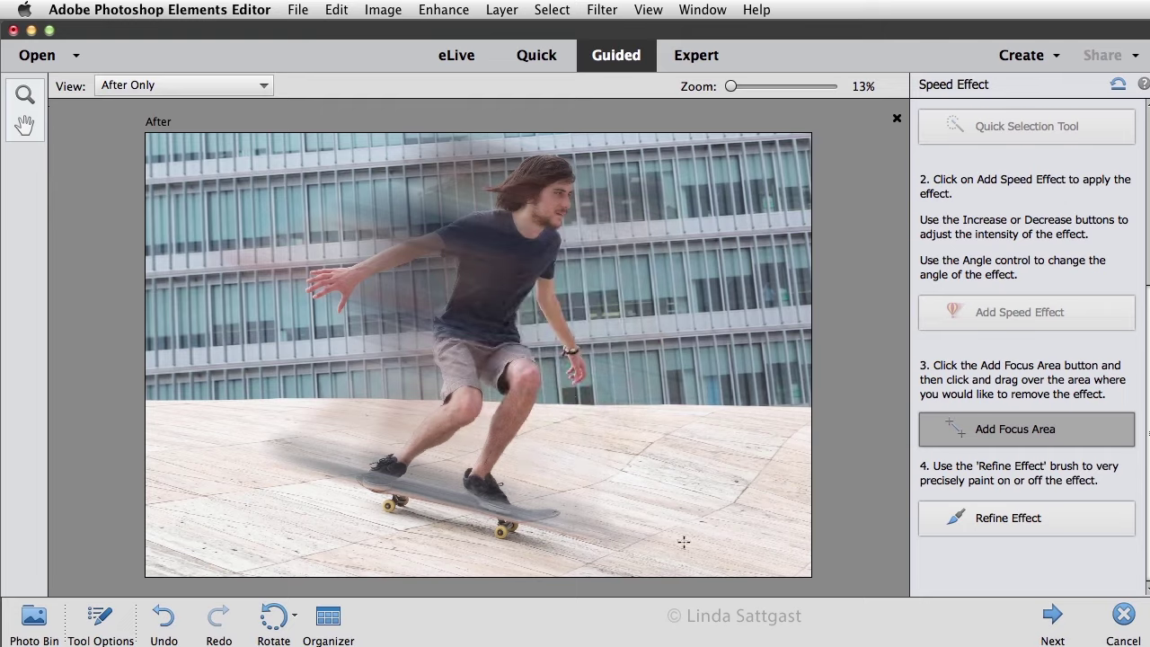
drag(511, 260, 507, 369)
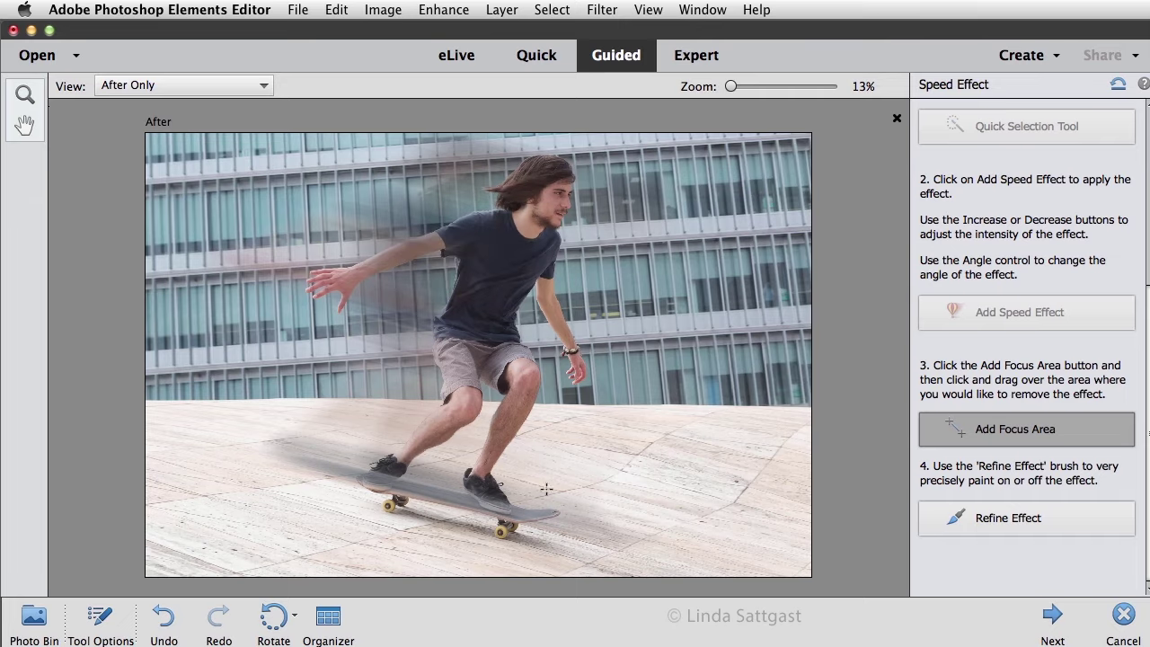
drag(547, 489, 550, 559)
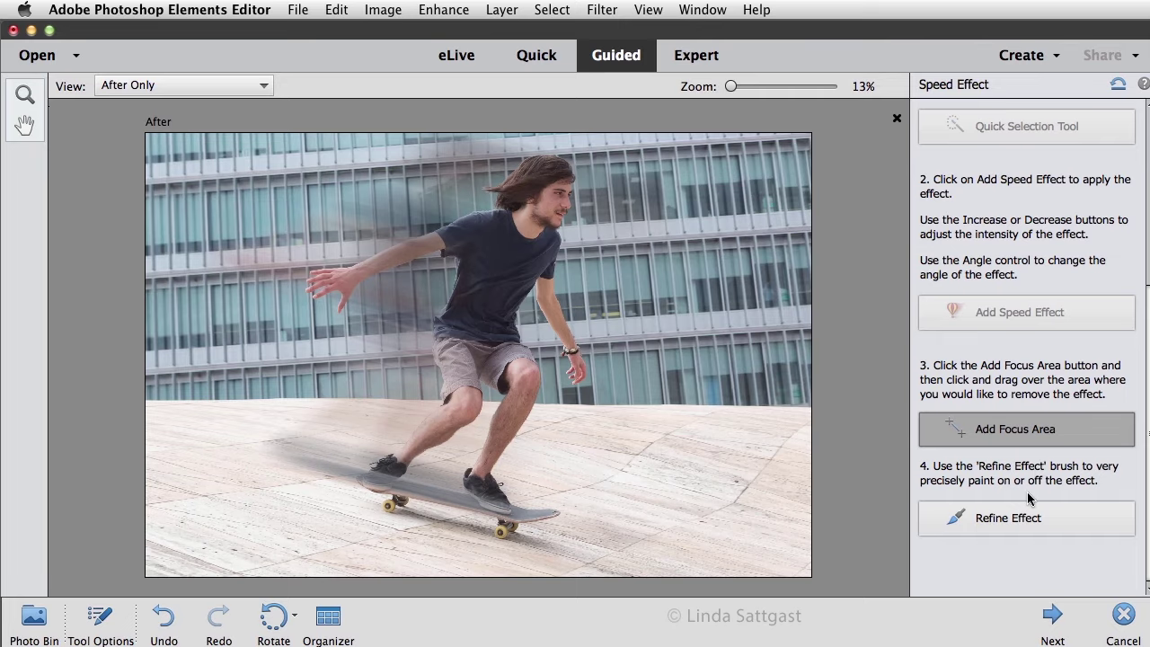
Set the Refine Effect brush to size 121 and opacity about 19.
click(1007, 521)
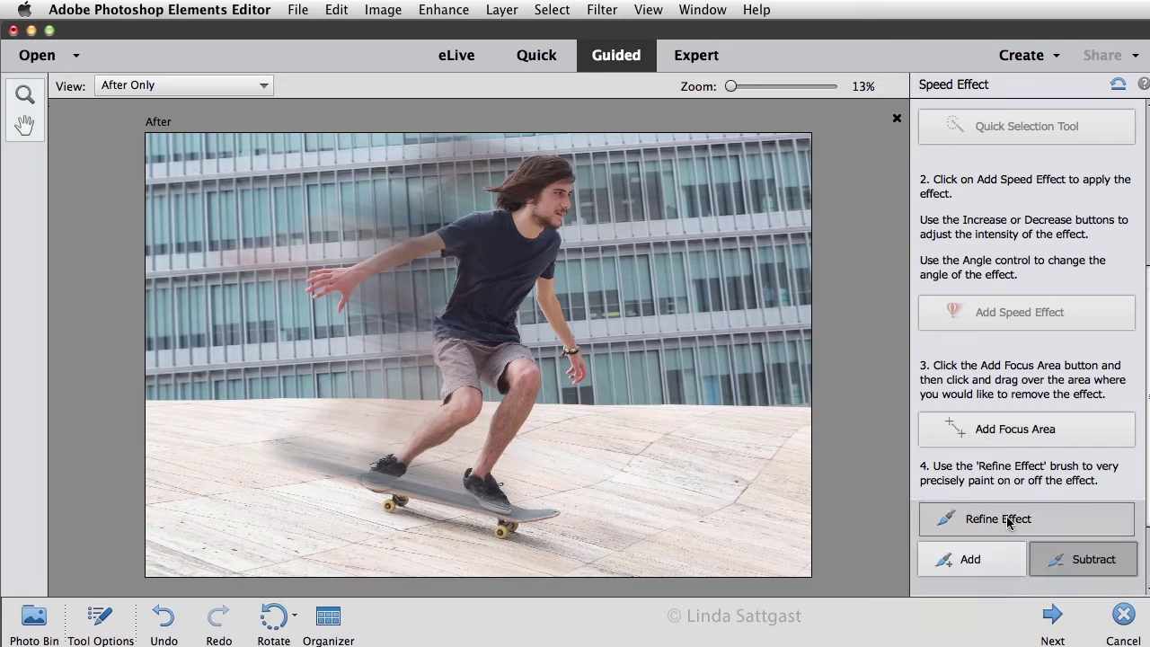
scroll(1141, 503, down, 2)
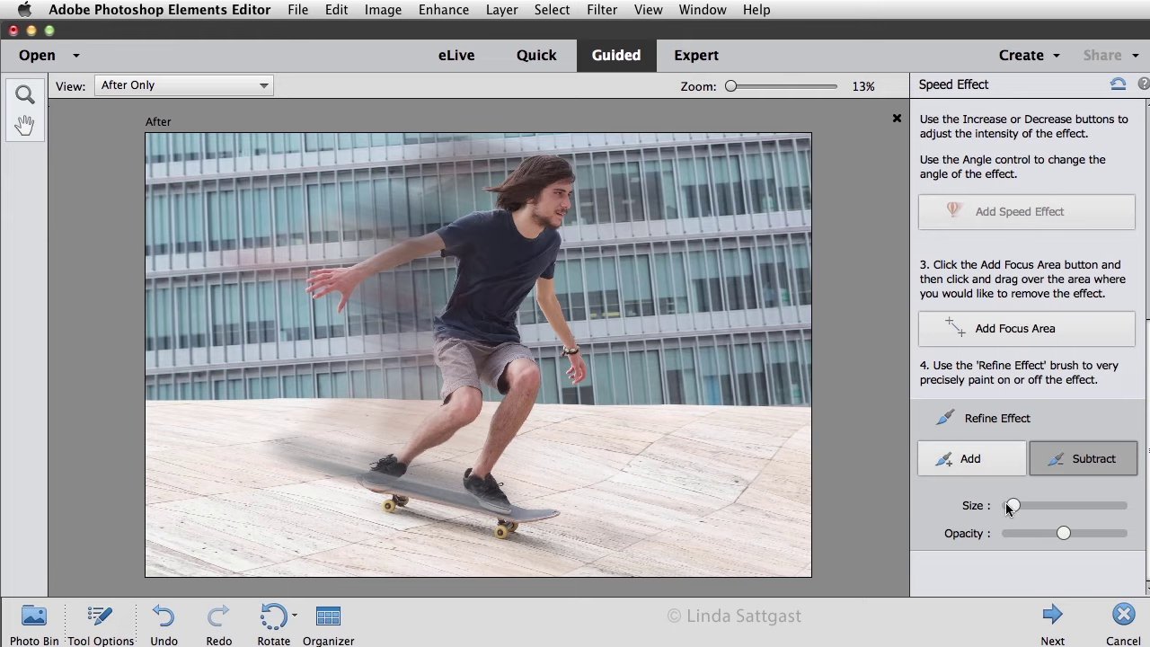
mouse_move(1013, 505)
mouse_down()
mouse_move(1089, 506)
mouse_move(1055, 532)
mouse_up()
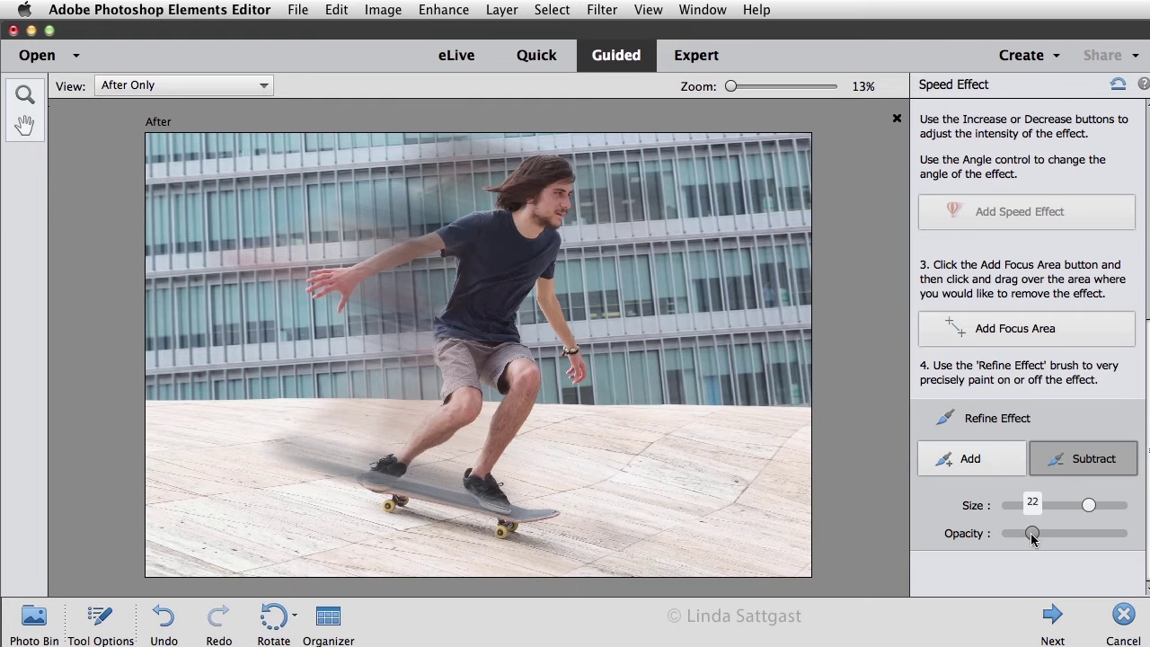
drag(1032, 536, 1030, 537)
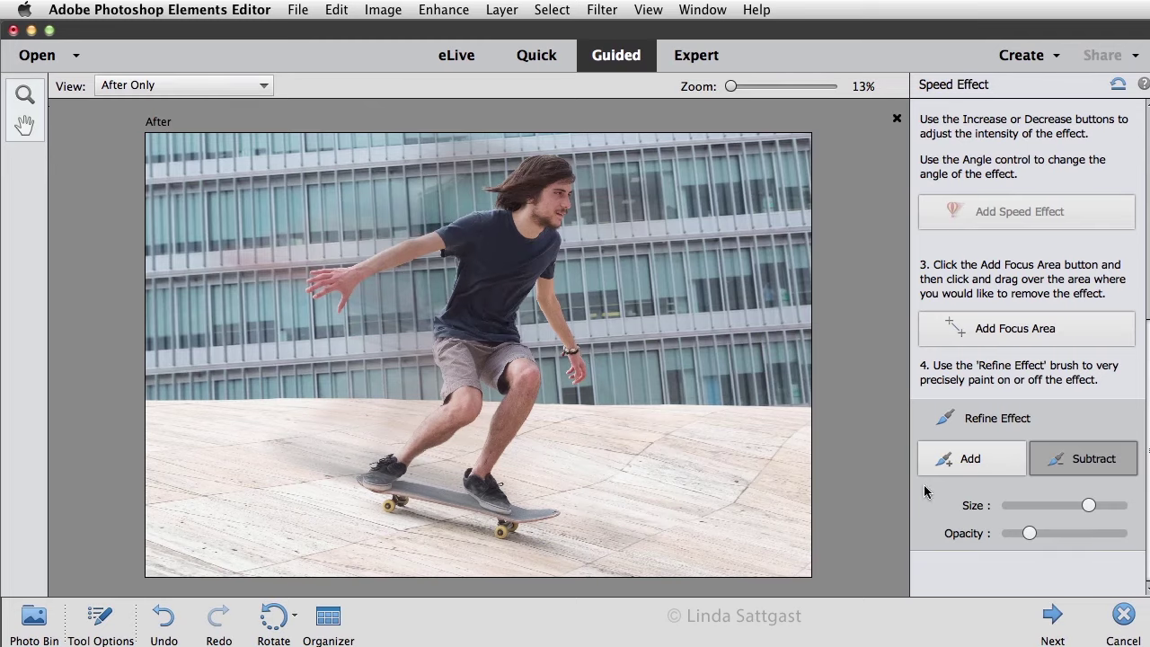
Click Next to close out the Speed Effect guided steps.
click(1052, 616)
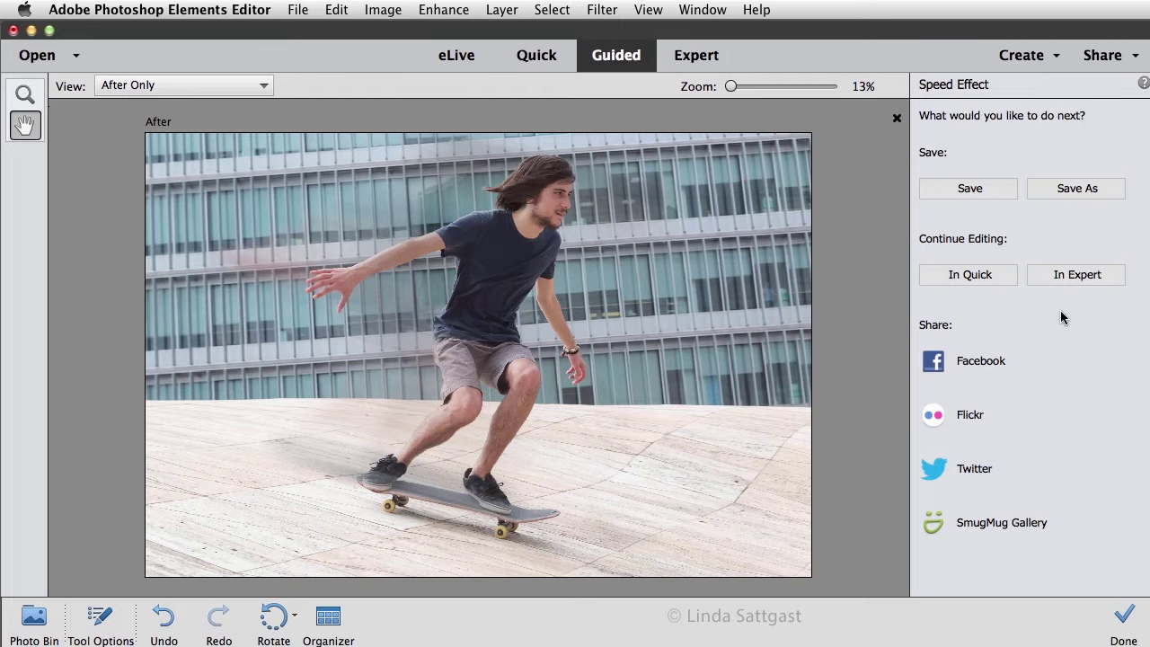
Continue in Expert mode and toggle the blur layer off and on to compare.
click(1077, 277)
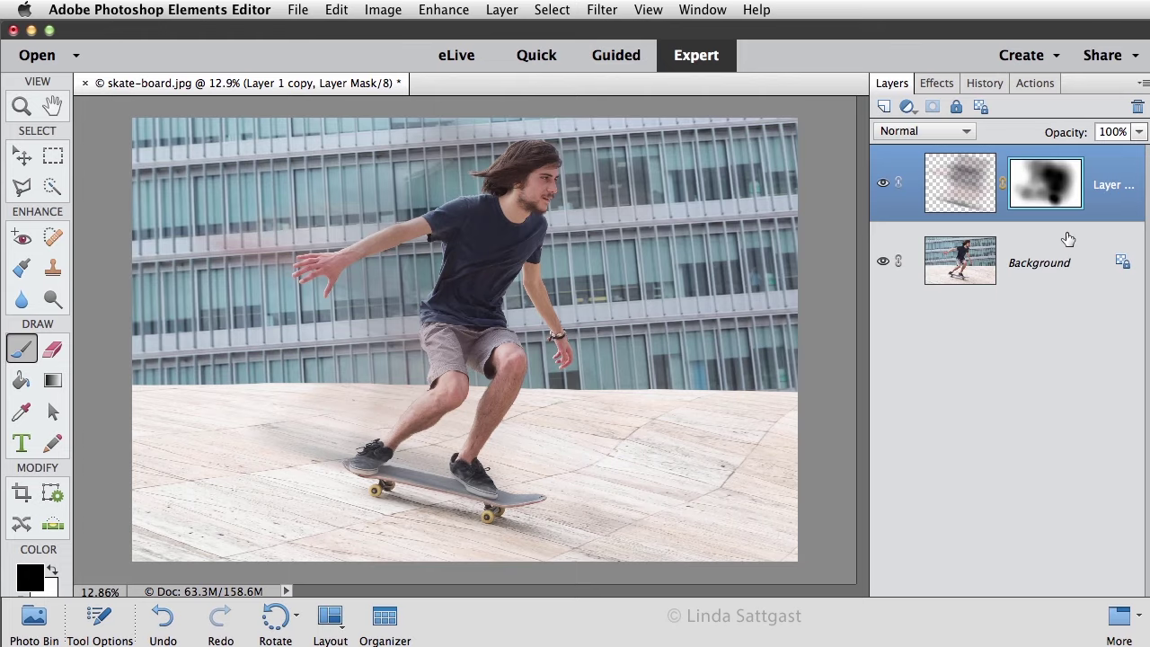
click(883, 185)
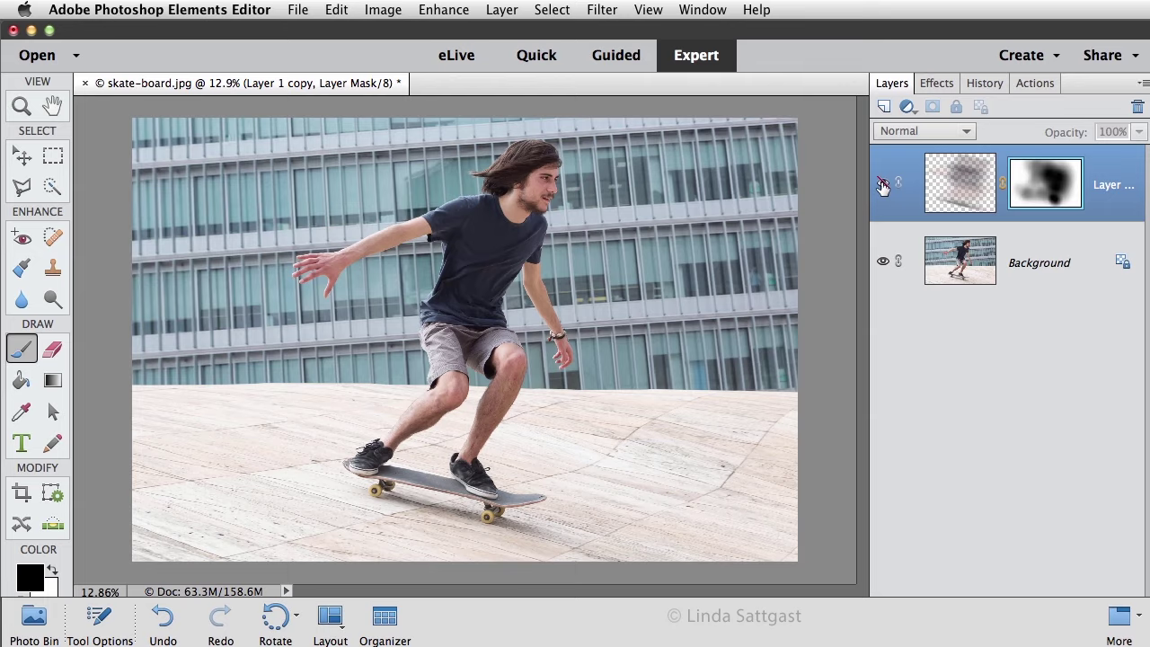
click(883, 185)
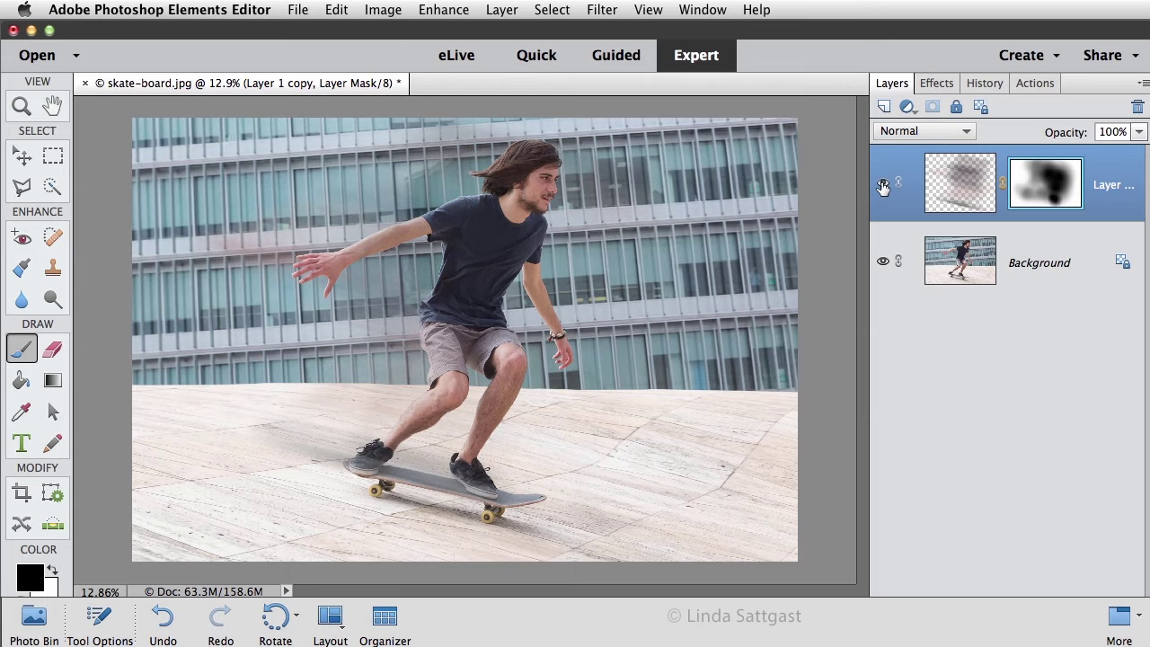